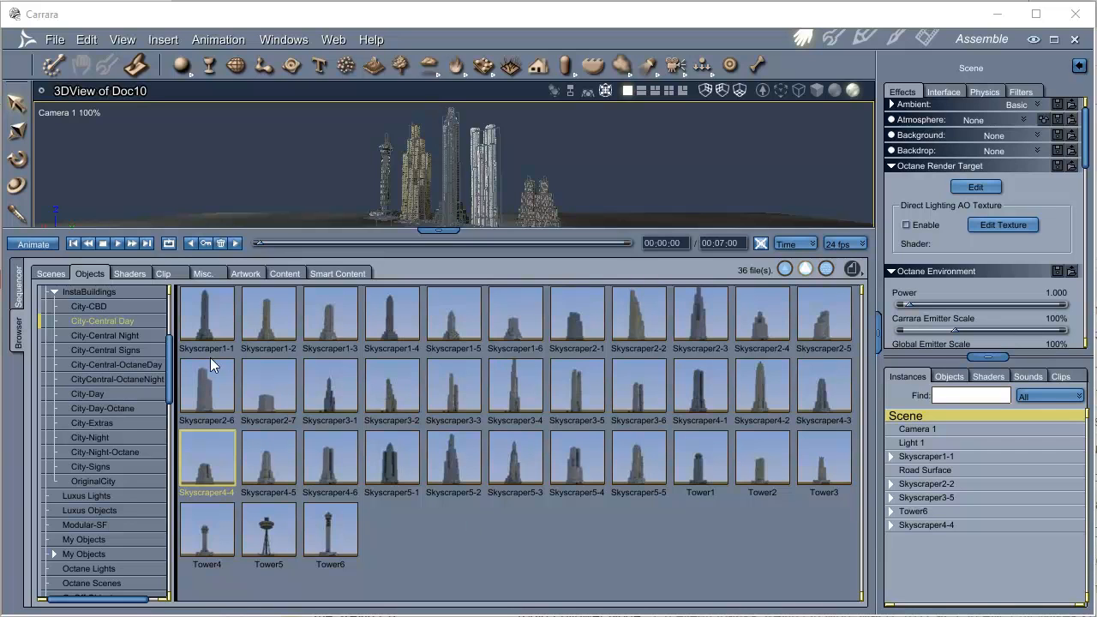
# Look through the City-Central Night and City-Central Day skyscraper sets, and enlarge the 3D view to show the whole scene.
pyautogui.click(139, 334)
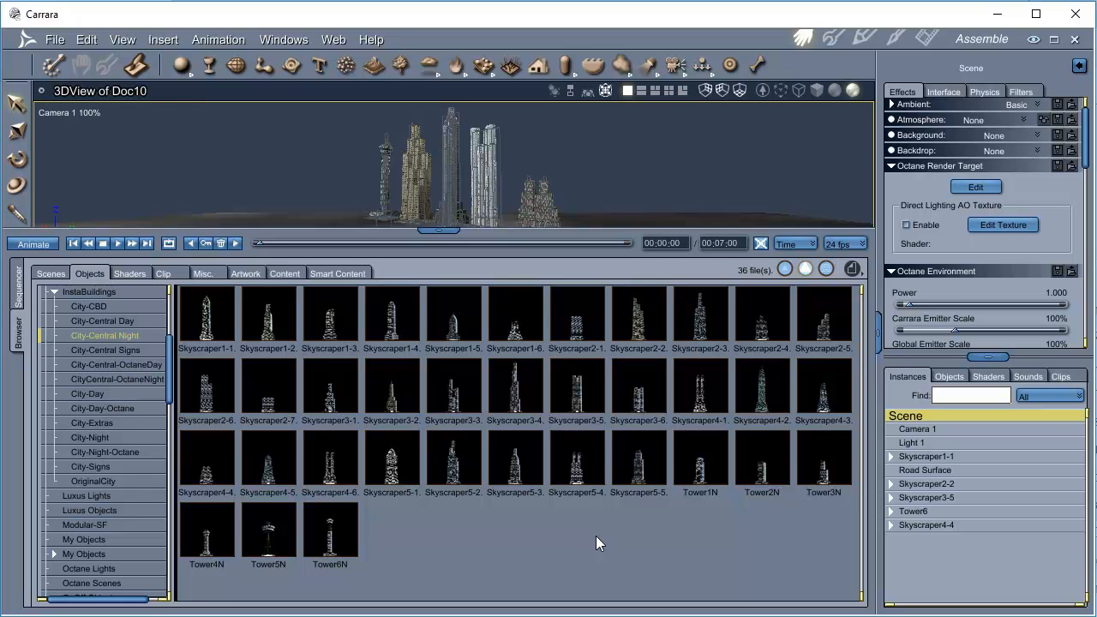
pyautogui.click(140, 321)
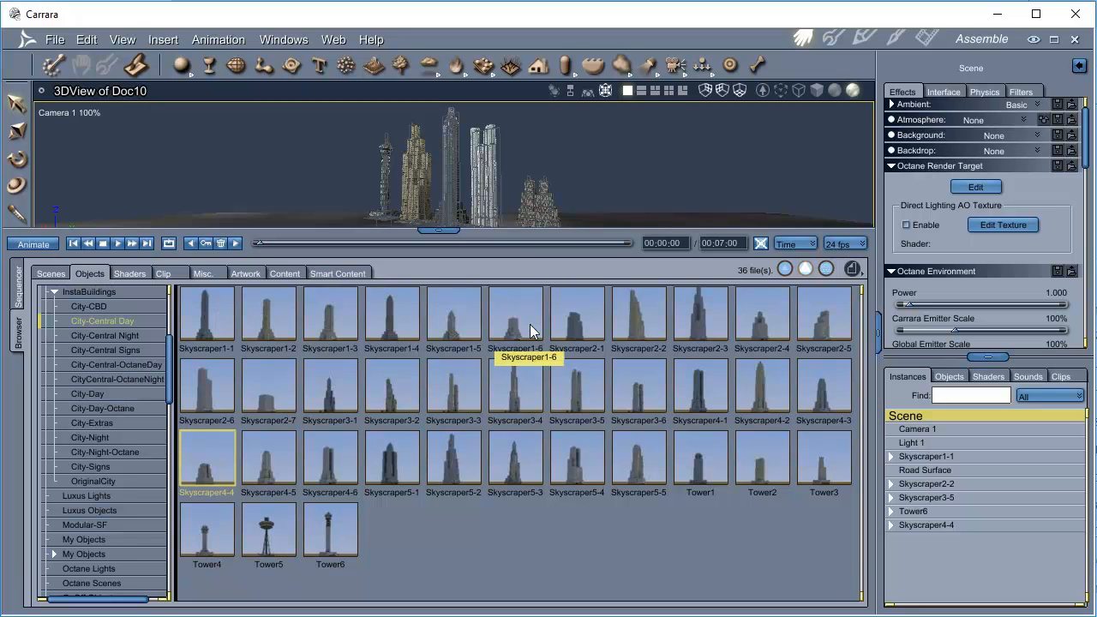
pyautogui.click(438, 232)
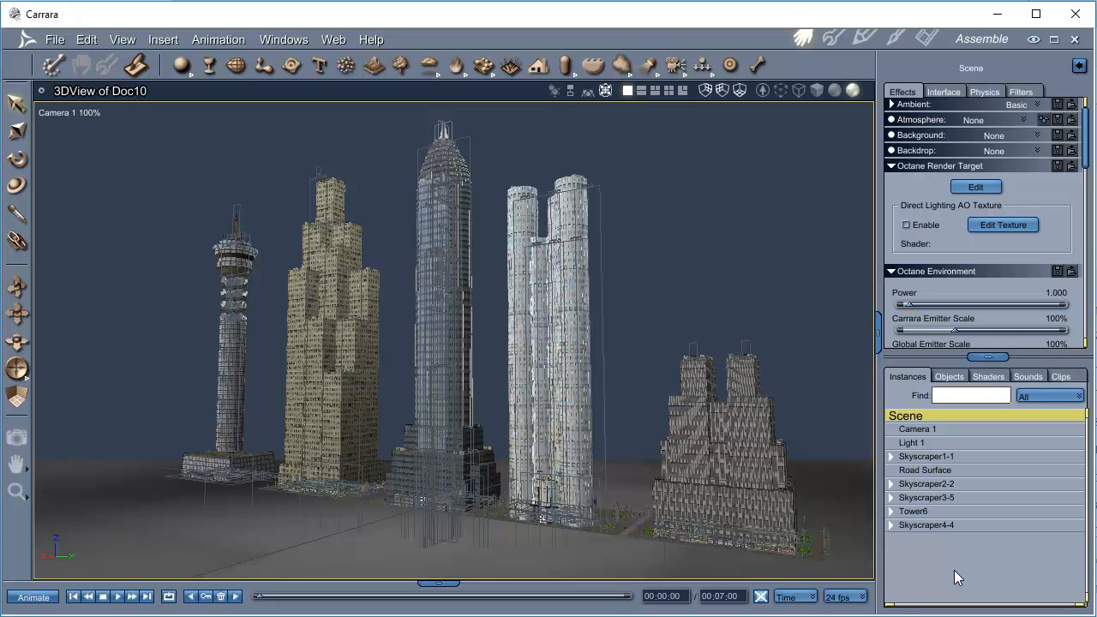
# Expand the Skyscraper4-4 group and raise its Side Block 1 and Side Block 2 together to make the twin towers taller.
pyautogui.click(929, 526)
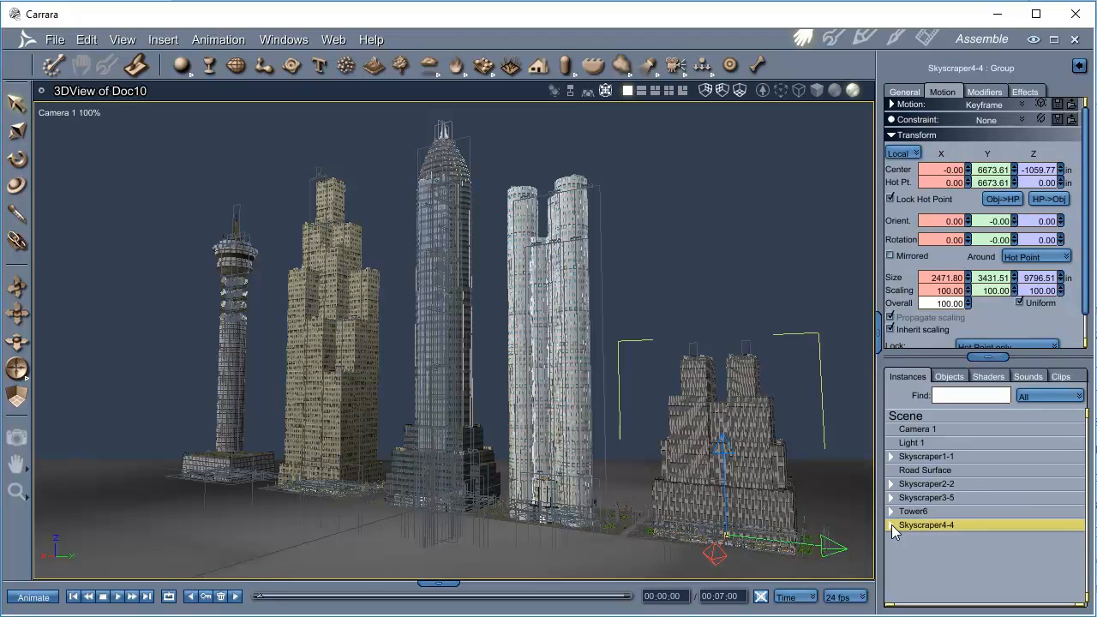
pyautogui.click(891, 525)
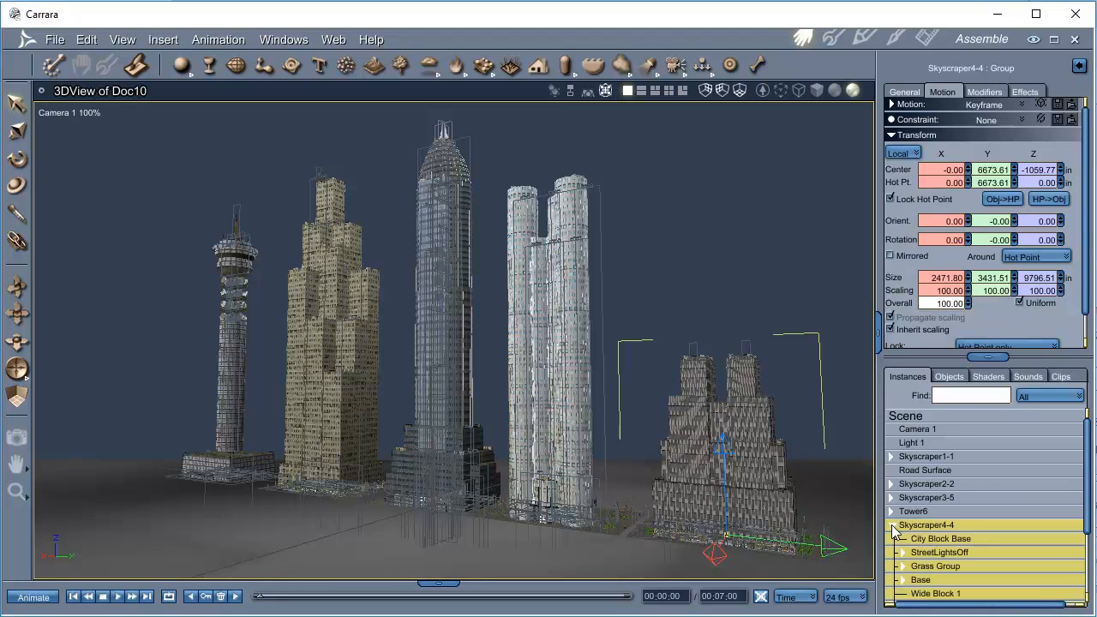
pyautogui.moveTo(1085, 460); pyautogui.dragTo(1088, 518)
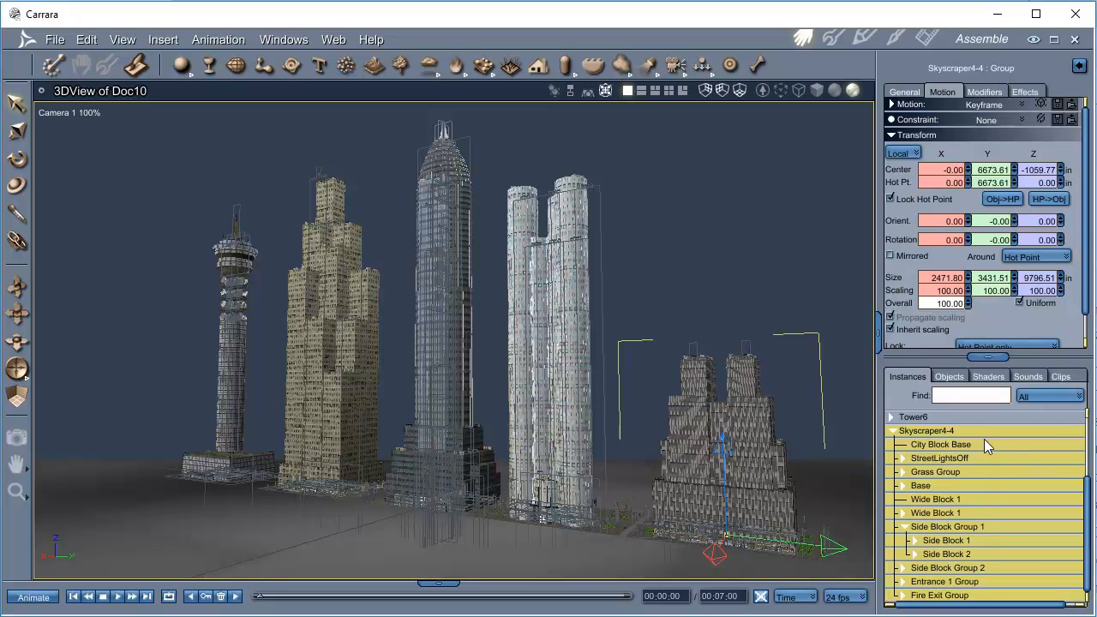
pyautogui.click(751, 380)
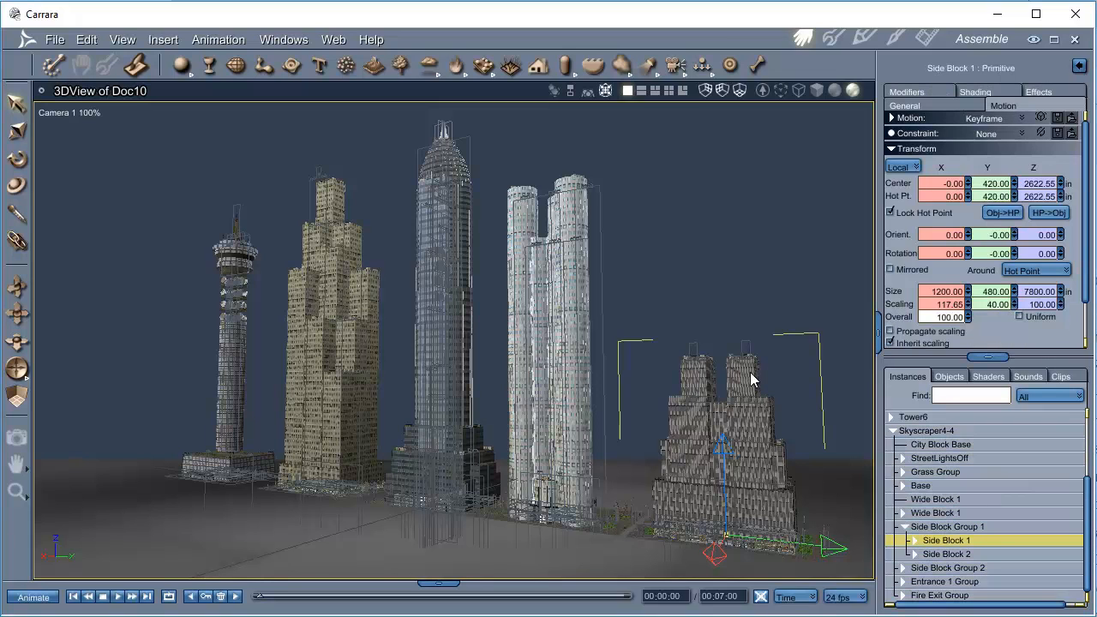
pyautogui.keyDown('shift'); pyautogui.click(694, 383); pyautogui.keyUp('shift')
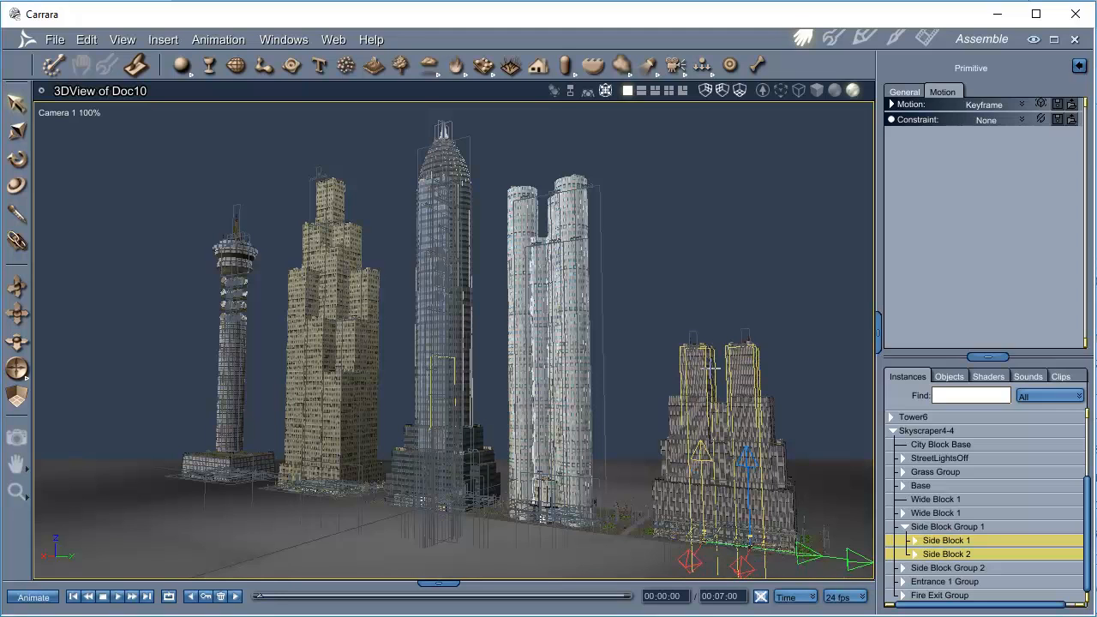
pyautogui.moveTo(712, 343); pyautogui.dragTo(717, 293)
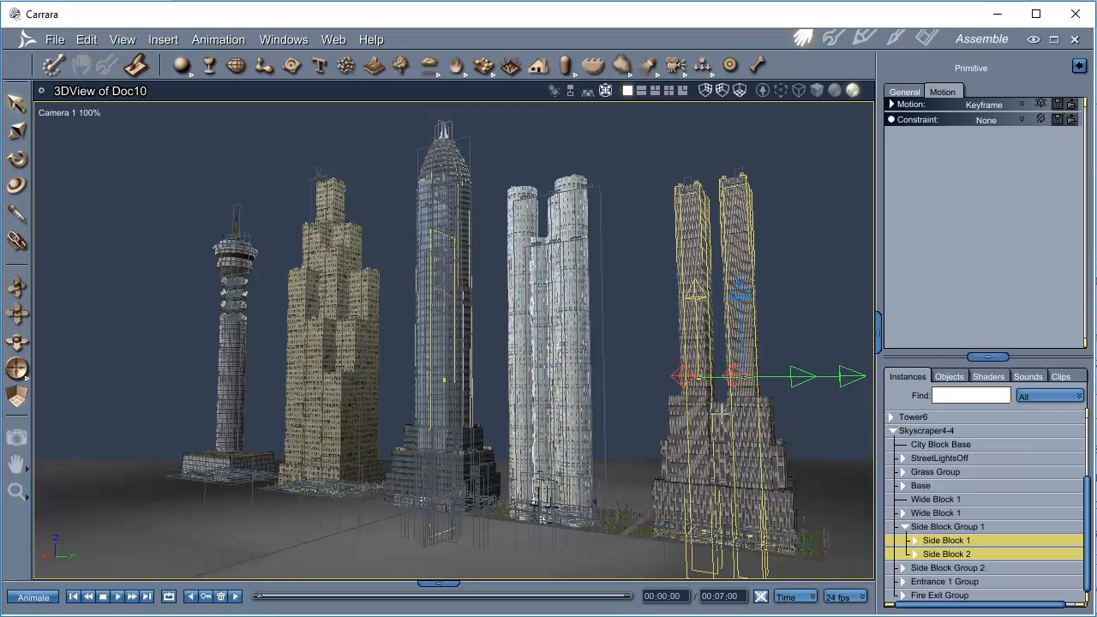
# Raise Wide Block 1 of Skyscraper4-4 between the twin towers to a Z centre of about 1771 in.
pyautogui.click(722, 420)
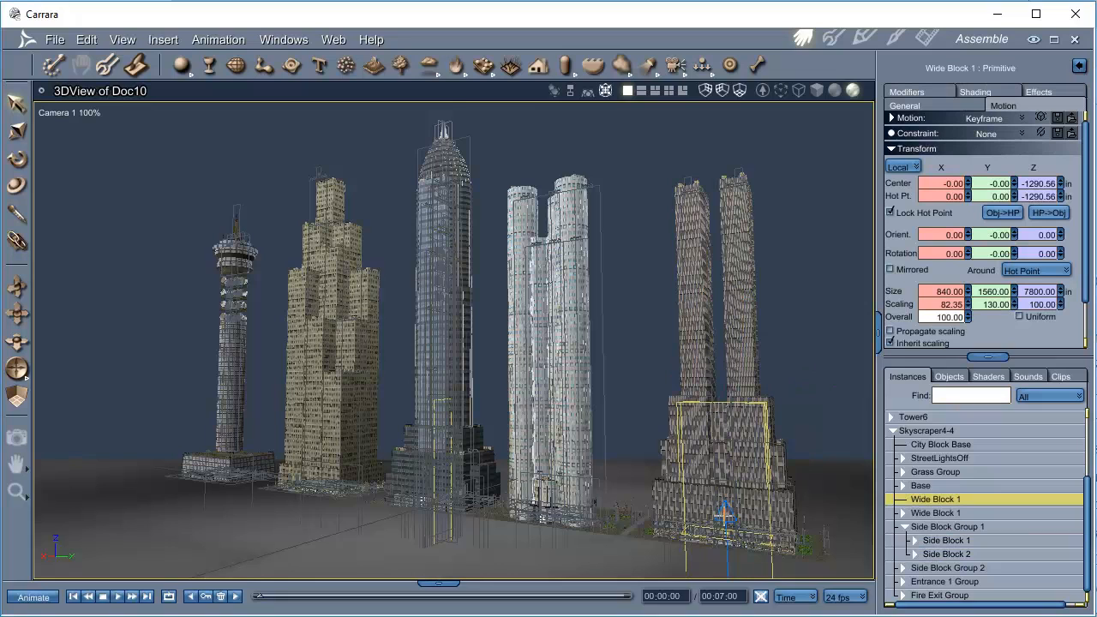
pyautogui.moveTo(724, 515); pyautogui.dragTo(749, 309)
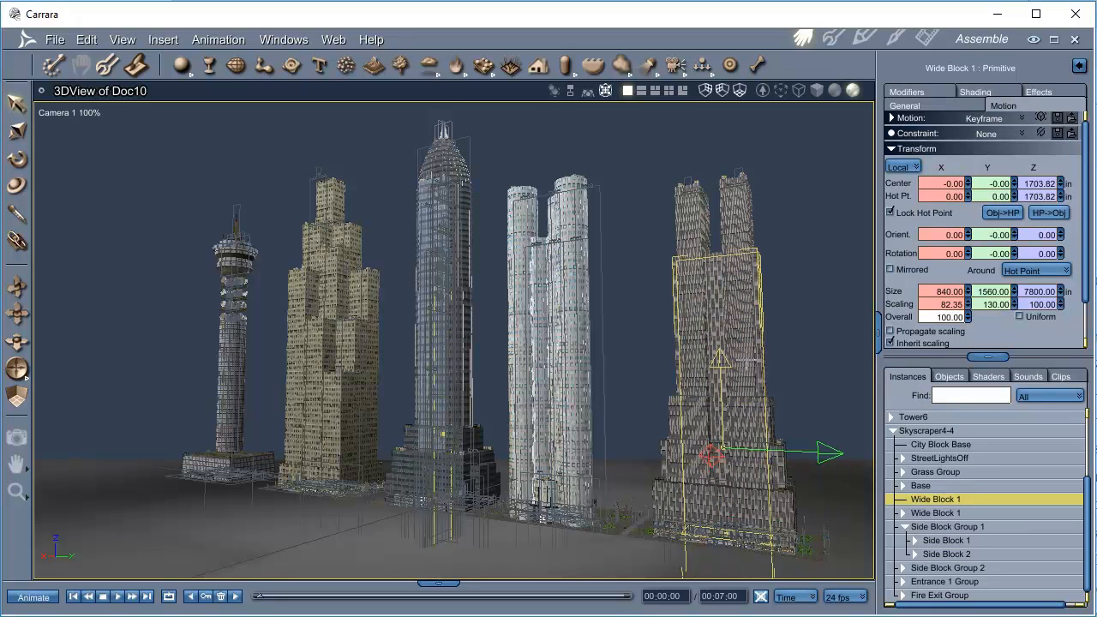
pyautogui.moveTo(748, 360); pyautogui.dragTo(747, 353)
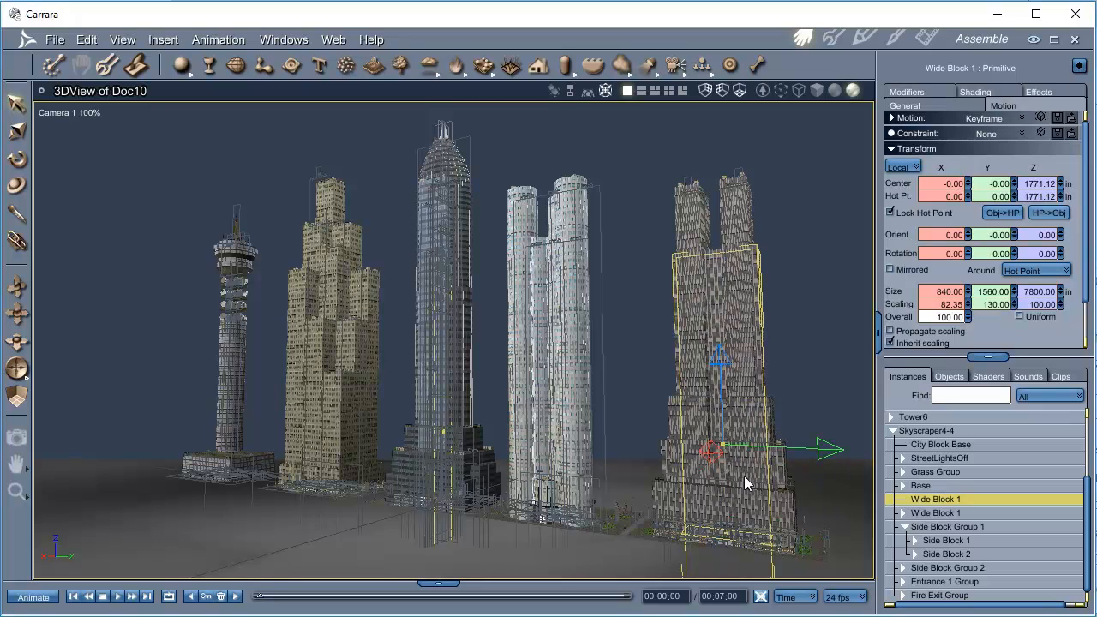
# Raise Side Block Group 2 of Skyscraper4-4 to a Z centre of about 237 in and lower its Base to about -824 in.
pyautogui.click(696, 422)
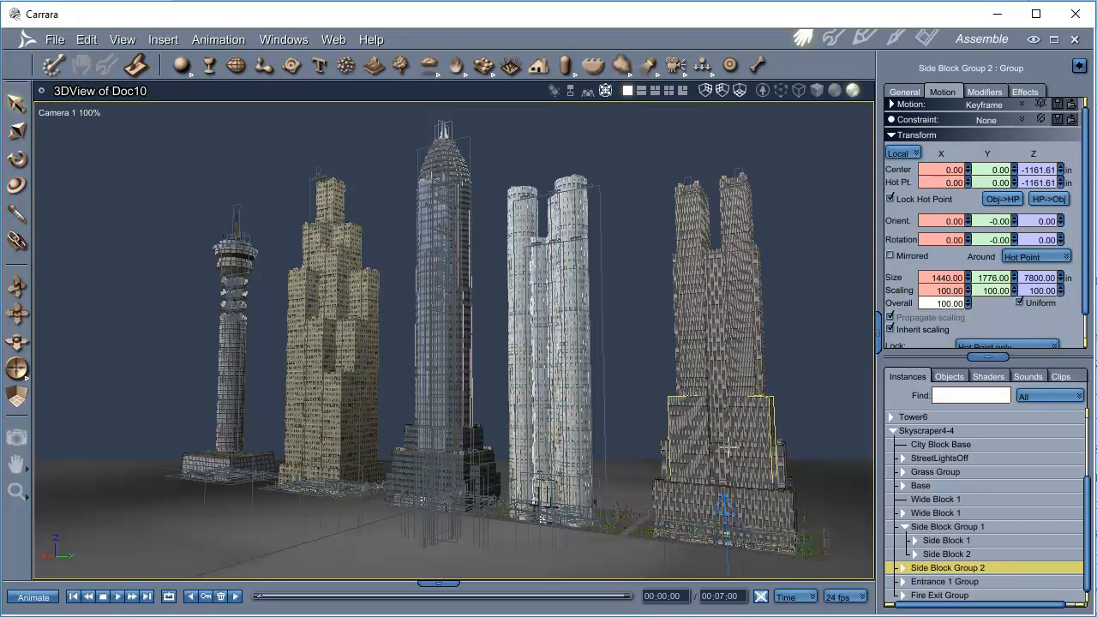
pyautogui.moveTo(727, 447); pyautogui.dragTo(727, 439)
pyautogui.moveTo(726, 496); pyautogui.dragTo(723, 430)
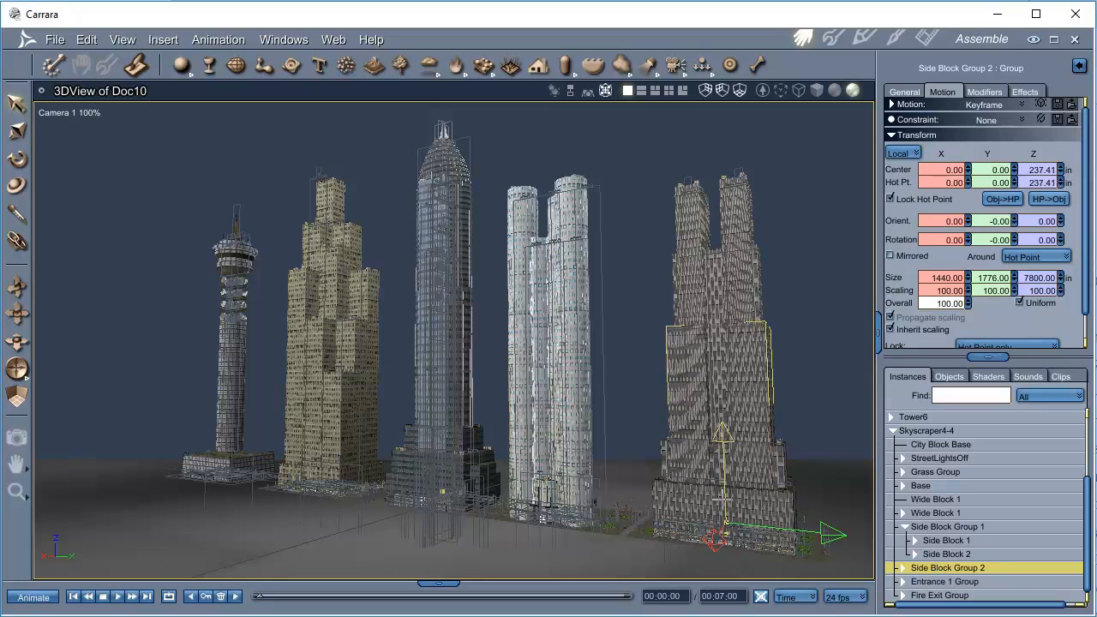
pyautogui.click(756, 515)
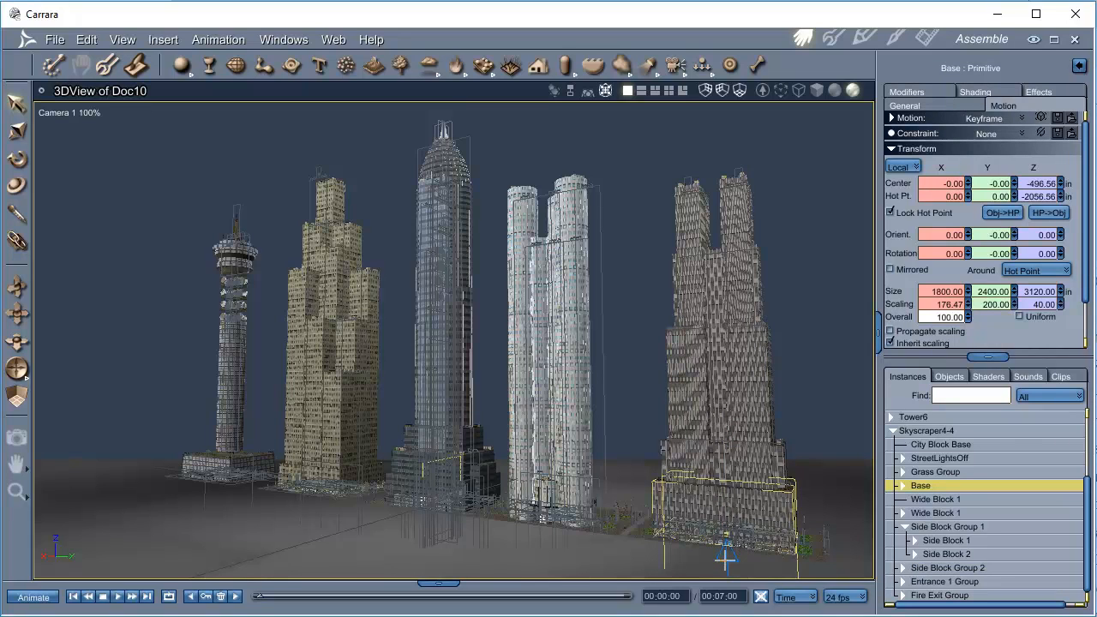
pyautogui.moveTo(726, 560); pyautogui.dragTo(727, 570)
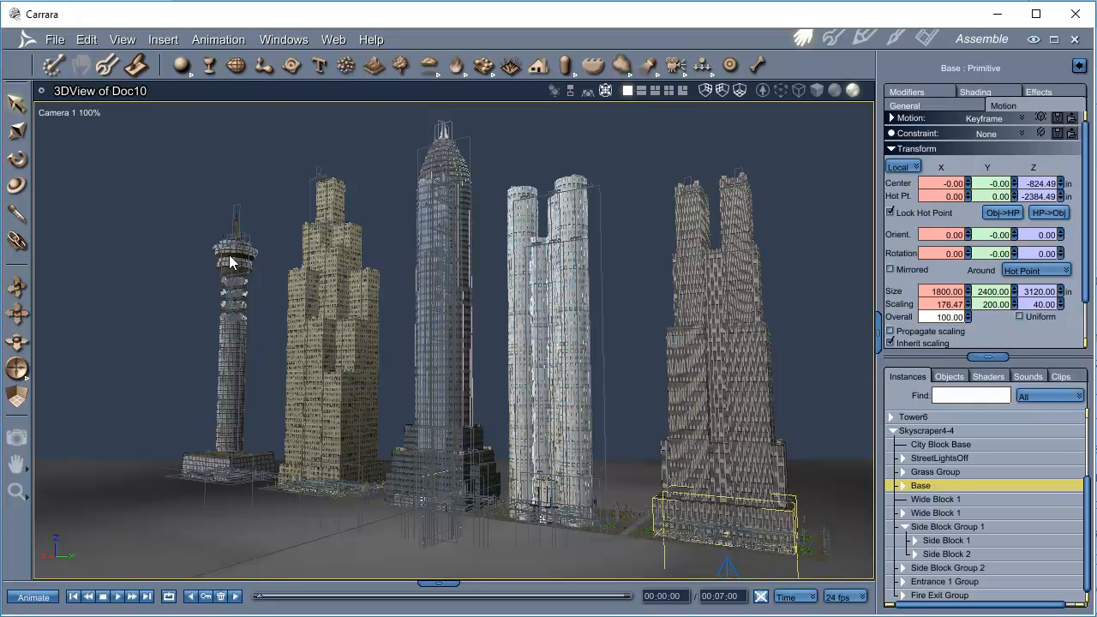
# Set Camera 1 to the saved Shops position.
pyautogui.click(67, 112)
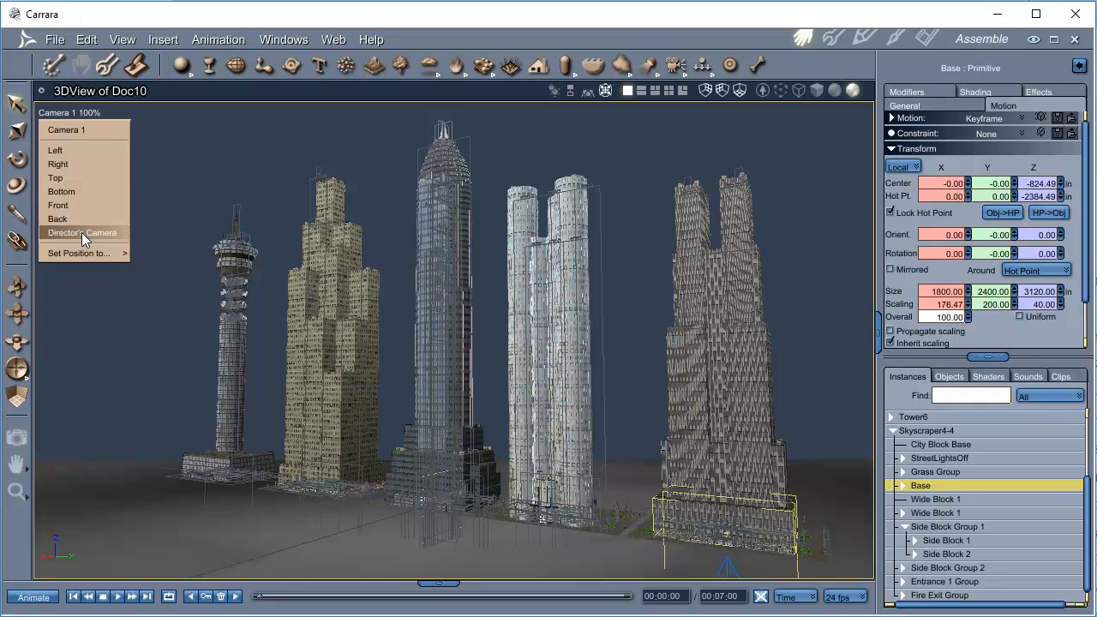
pyautogui.moveTo(84, 255)
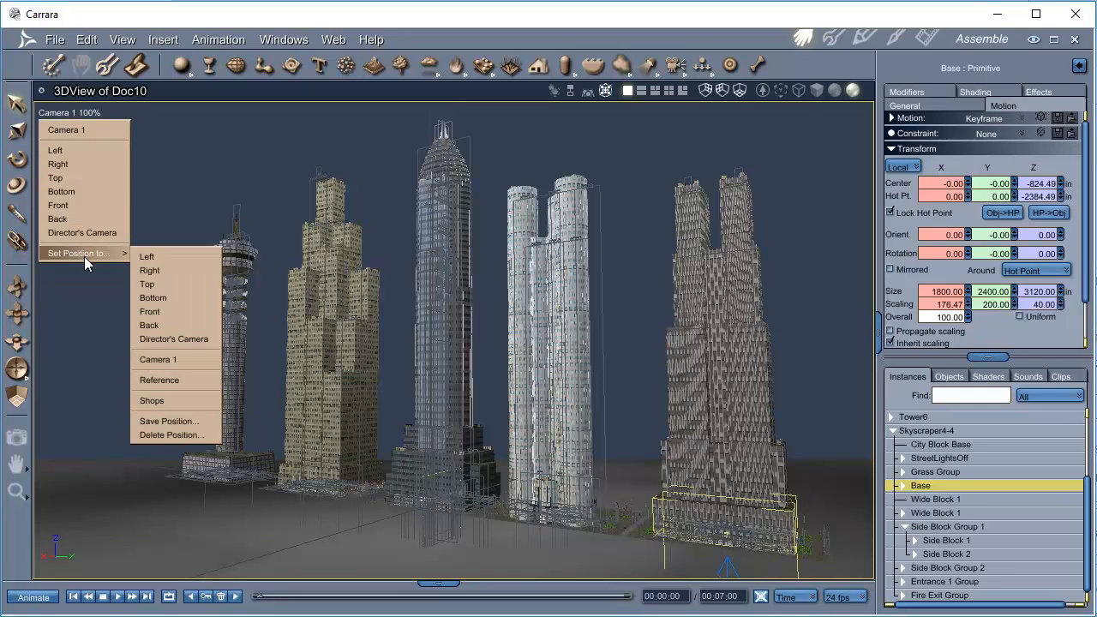
pyautogui.click(152, 400)
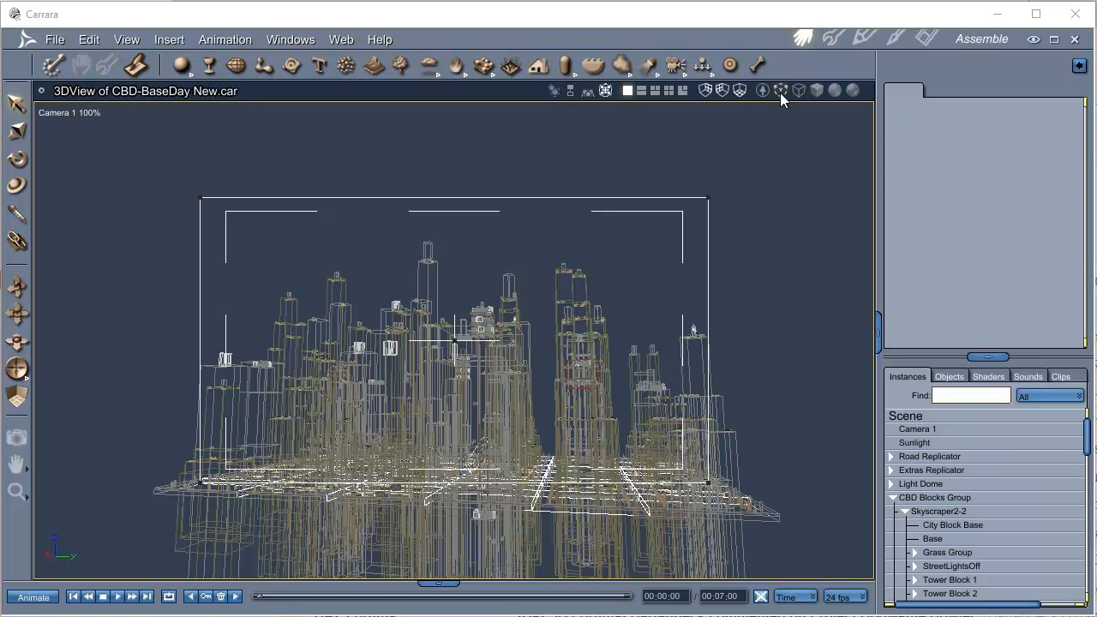
# View the CBD-BaseDay New.car city from the saved Look Up and Street1 camera positions.
pyautogui.click(67, 113)
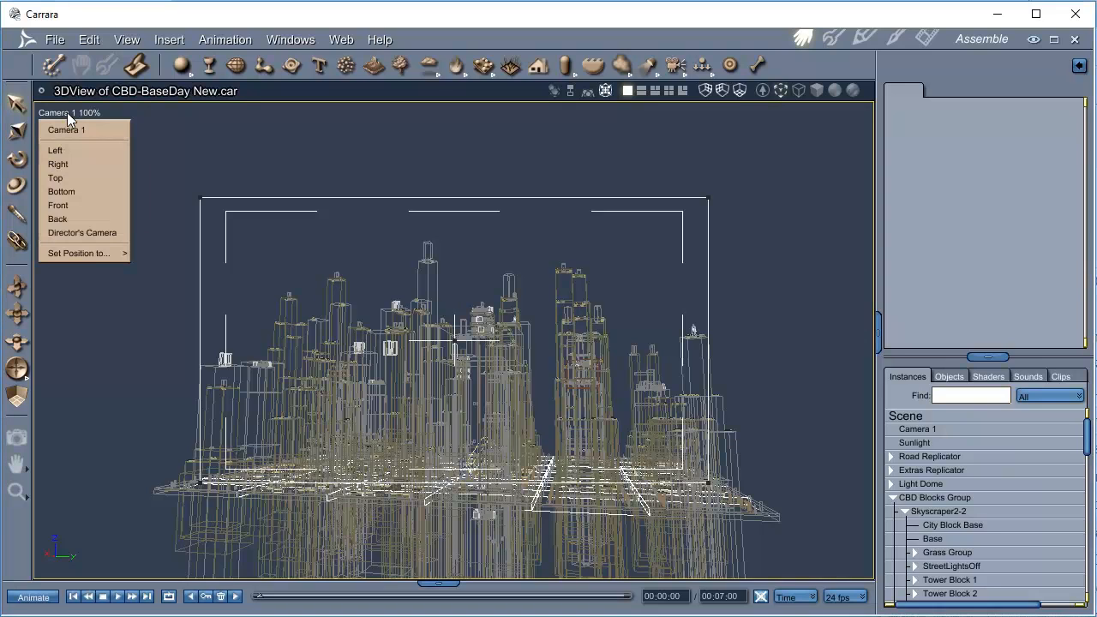
pyautogui.moveTo(90, 255)
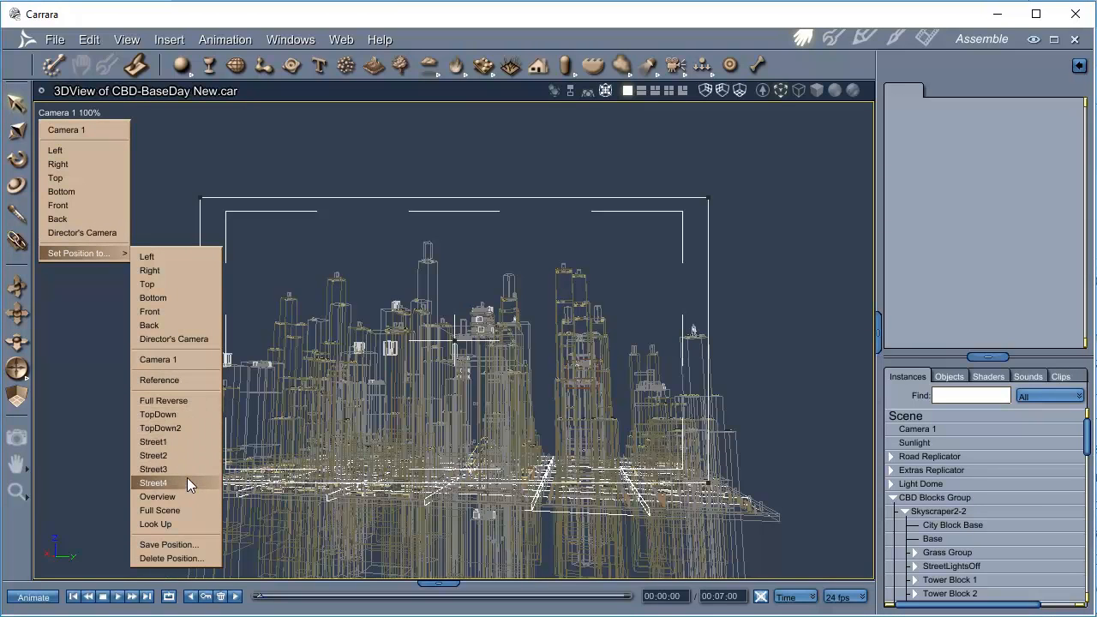
pyautogui.click(184, 524)
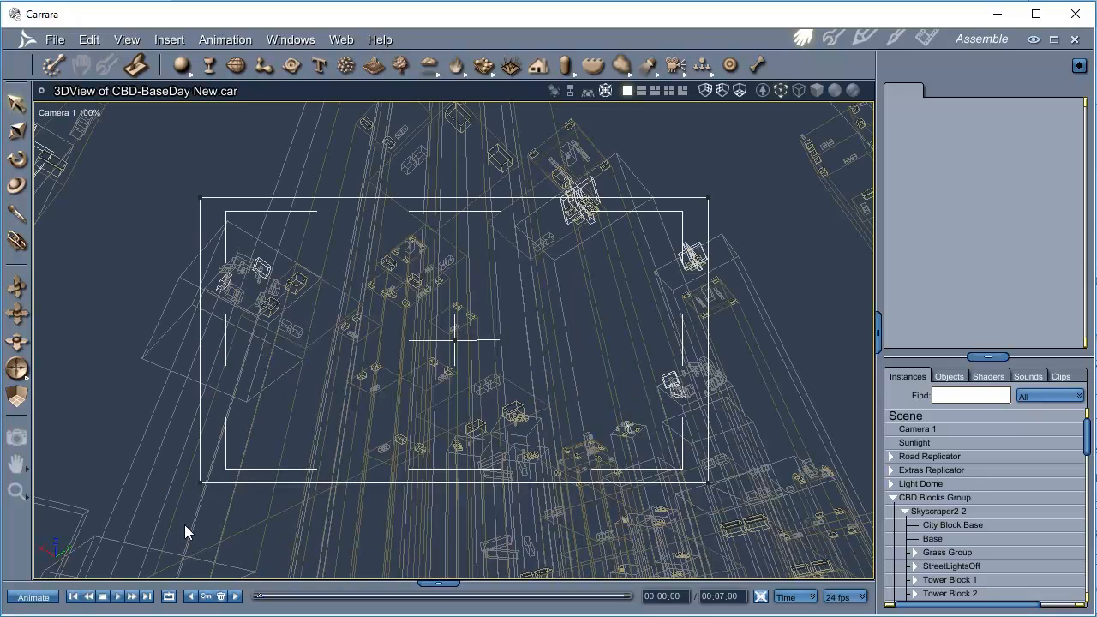
pyautogui.click(82, 114)
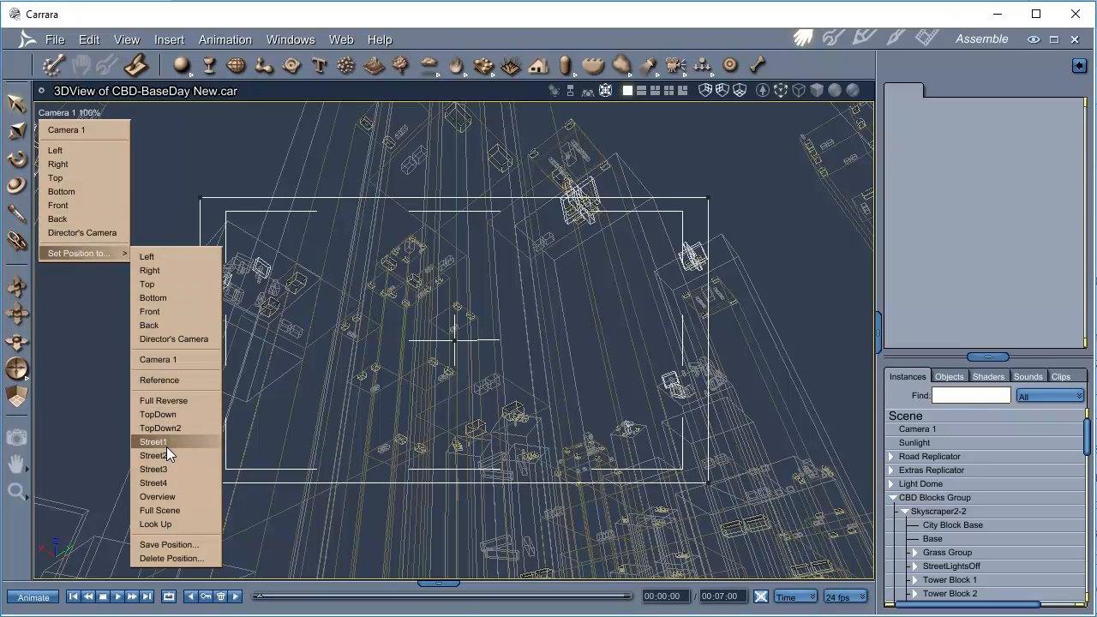
pyautogui.click(168, 443)
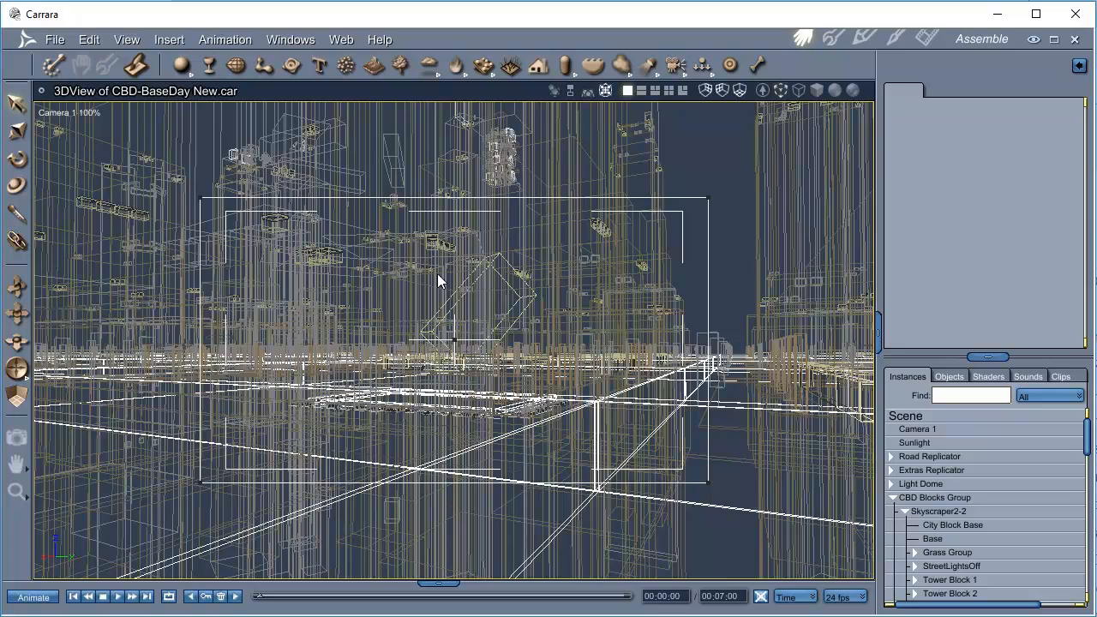
# View the city layout from the top, select Camera 1 and show its motion settings.
pyautogui.click(67, 113)
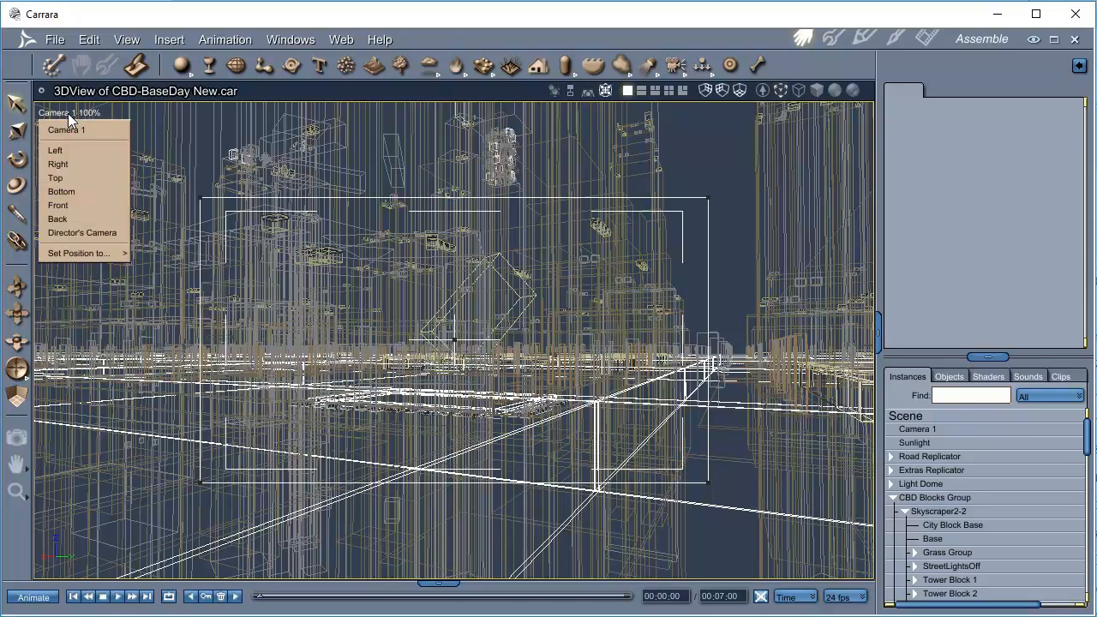
pyautogui.click(62, 177)
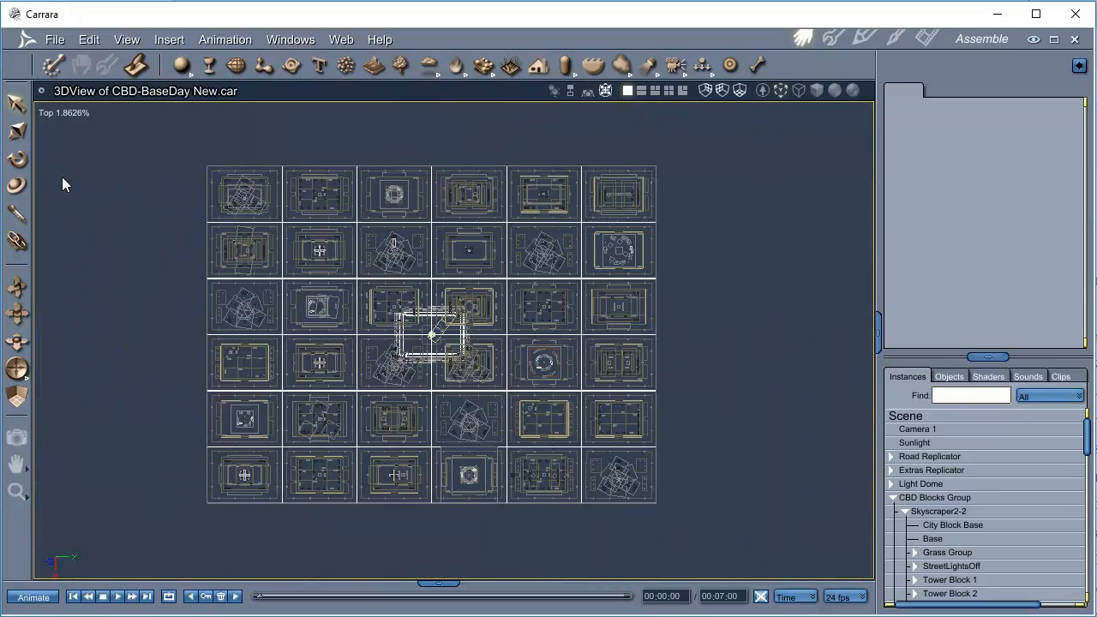
pyautogui.click(928, 432)
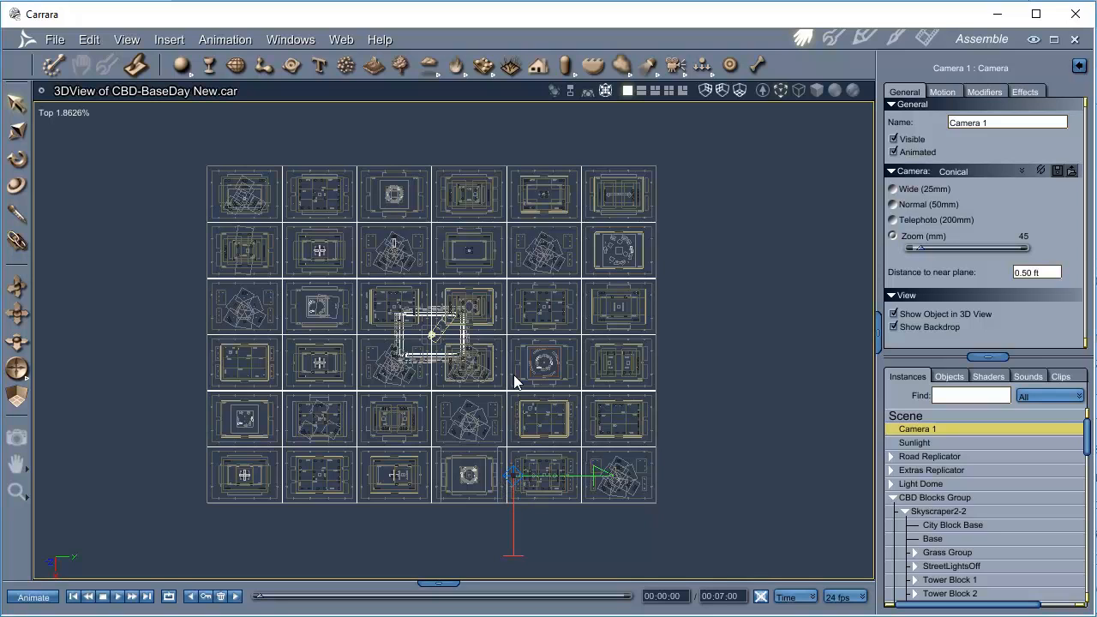
pyautogui.click(947, 93)
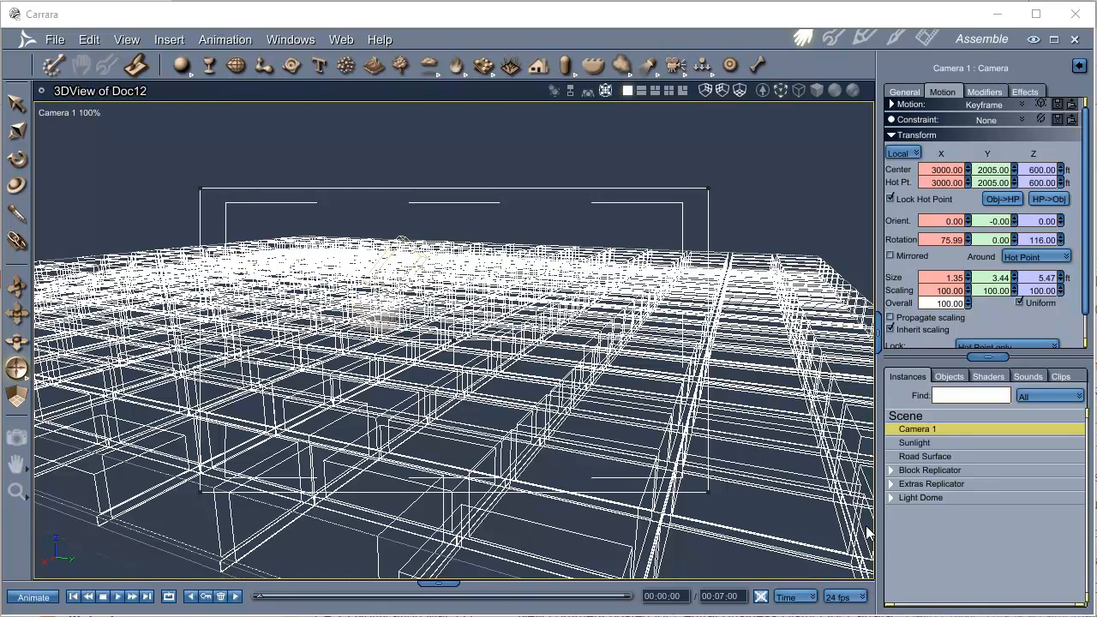
# Show the contents of the Block Replicator and add Skyscraper1-1 from the City-Central Day objects to it.
pyautogui.click(891, 471)
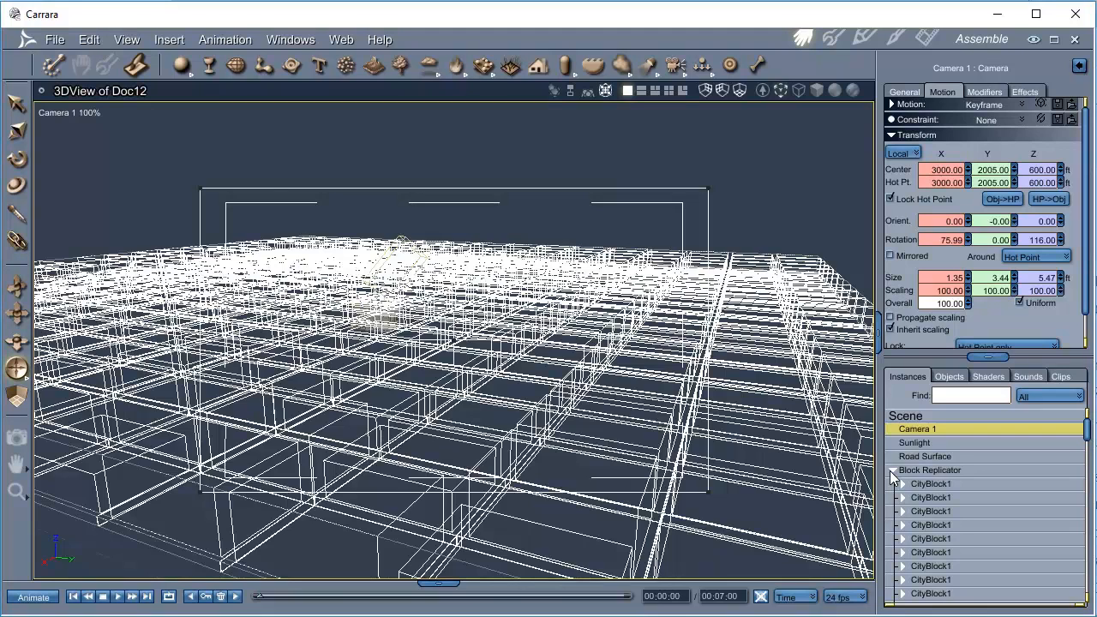
pyautogui.moveTo(441, 583); pyautogui.dragTo(475, 400)
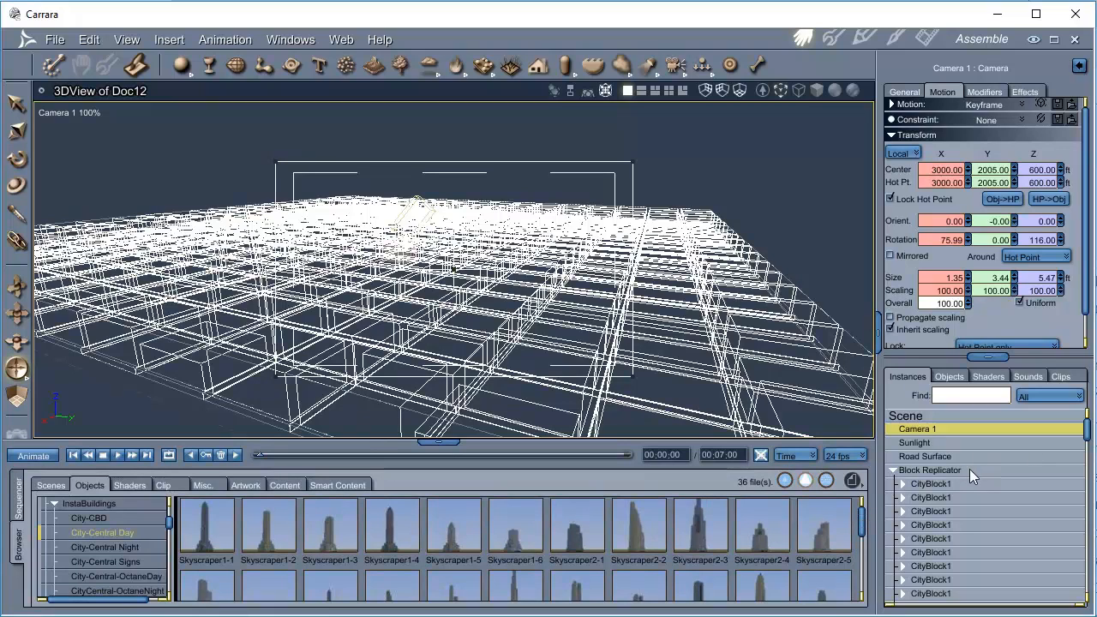
pyautogui.moveTo(1084, 420)
pyautogui.mouseDown()
pyautogui.moveTo(1086, 595)
pyautogui.moveTo(1086, 416)
pyautogui.mouseUp()
pyautogui.moveTo(210, 526); pyautogui.dragTo(1011, 476)
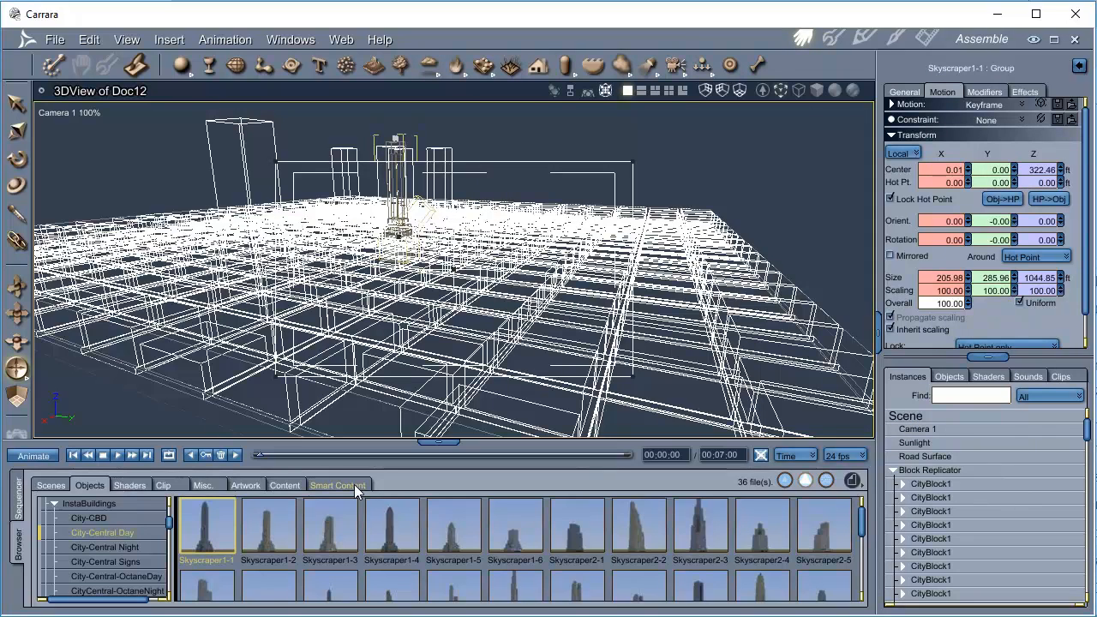
# Add Skyscraper1-4, Skyscraper2-2, Skyscraper3-3 and Skyscraper4-2 from the City-Central Day objects to the Block Replicator.
pyautogui.moveTo(391, 528); pyautogui.dragTo(1046, 470)
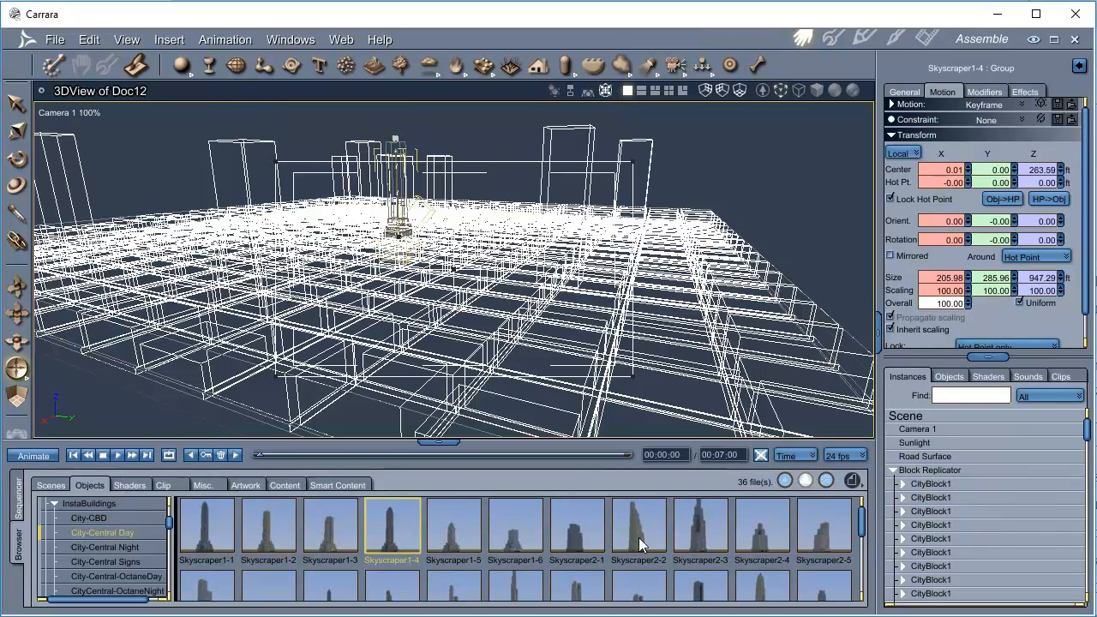
pyautogui.moveTo(638, 540); pyautogui.dragTo(1007, 480)
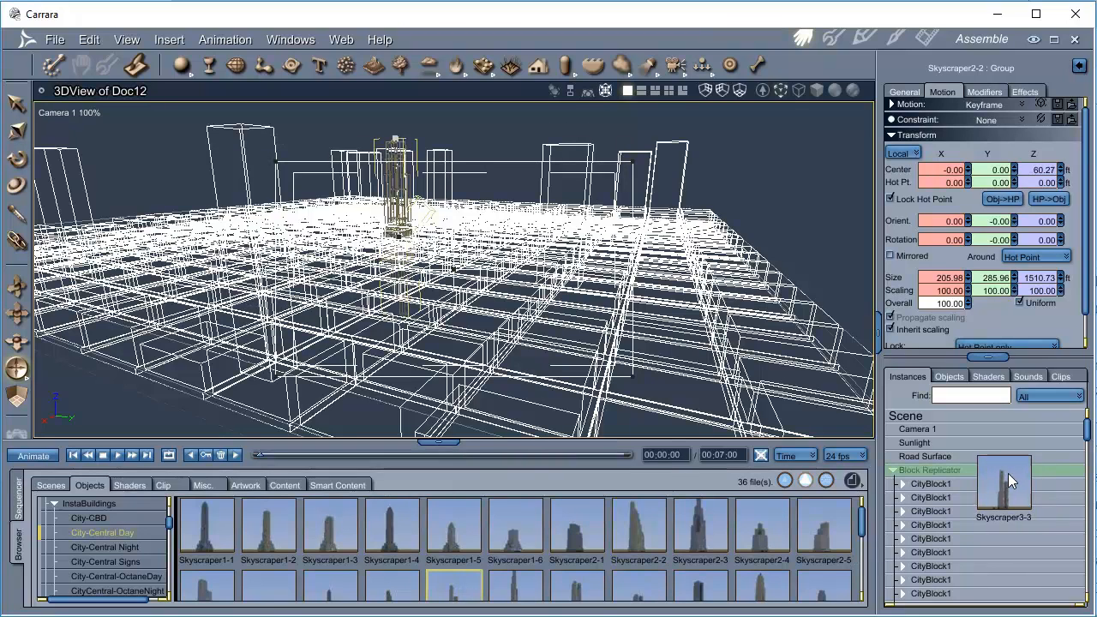
pyautogui.moveTo(1008, 473); pyautogui.dragTo(1009, 469)
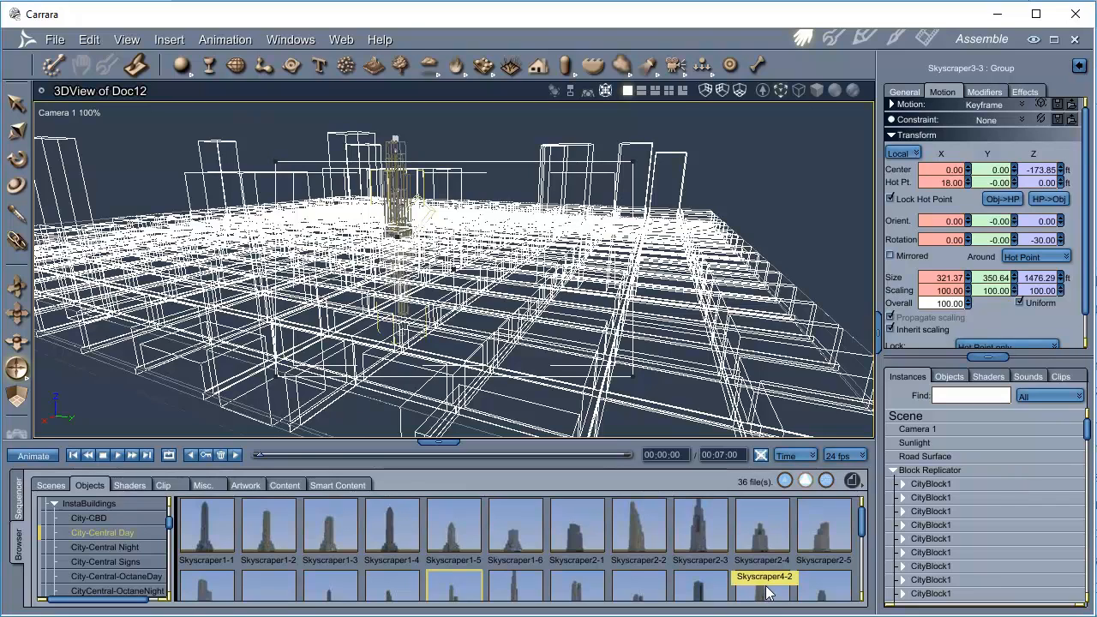
pyautogui.moveTo(766, 592); pyautogui.dragTo(1011, 469)
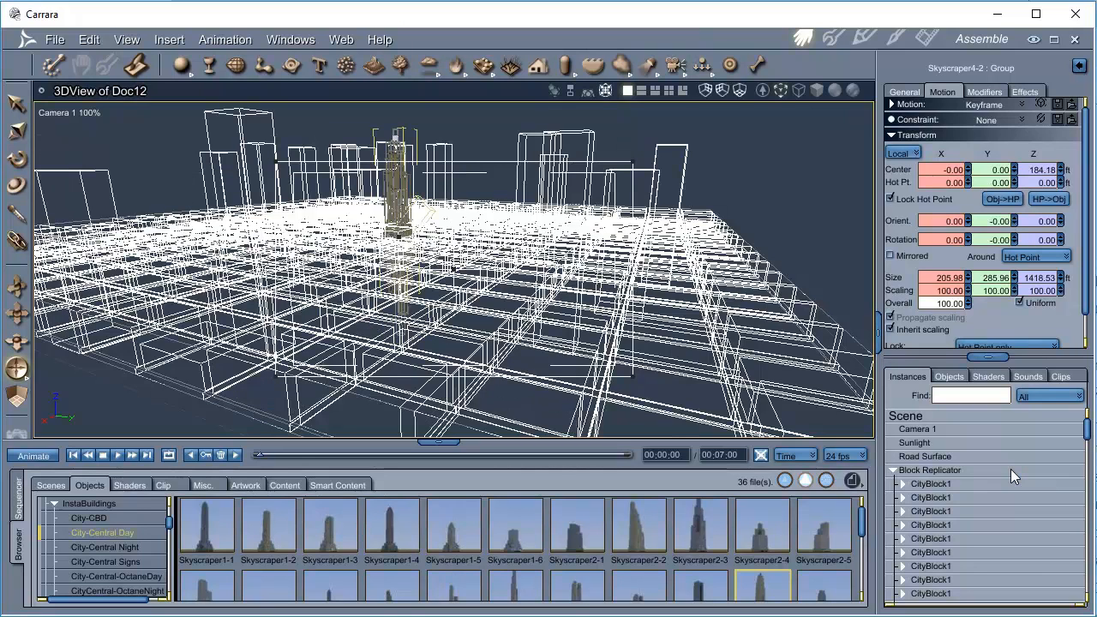
# Render the Doc12 city scene and enlarge the render window to fill the workspace.
pyautogui.click(927, 39)
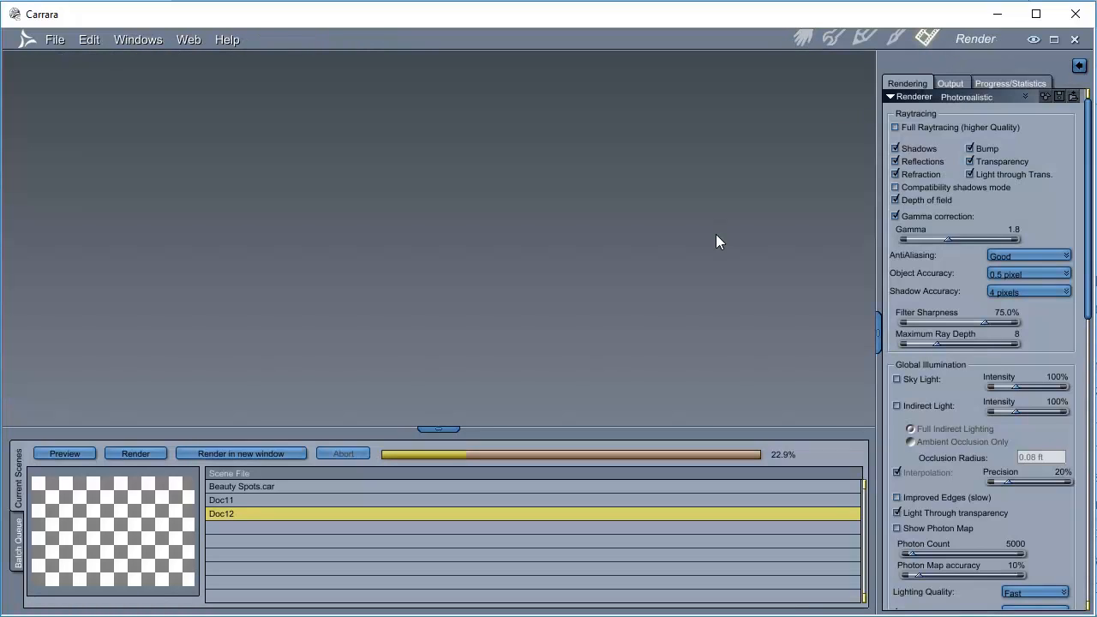
pyautogui.click(136, 453)
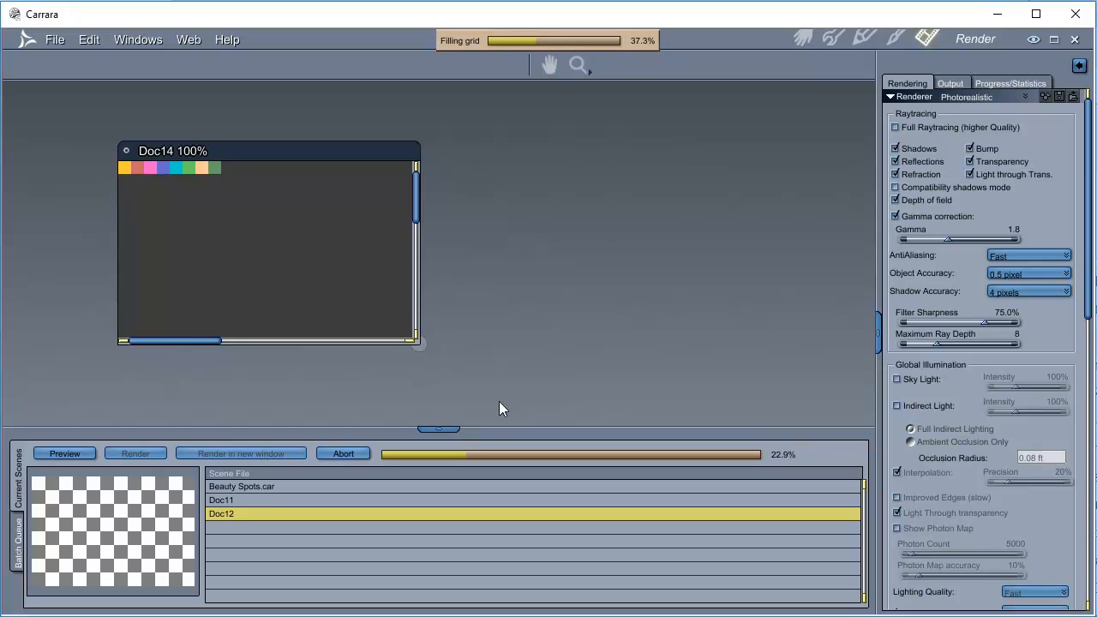
pyautogui.moveTo(447, 428); pyautogui.dragTo(463, 610)
pyautogui.moveTo(360, 151); pyautogui.dragTo(257, 95)
pyautogui.moveTo(316, 286); pyautogui.dragTo(874, 590)
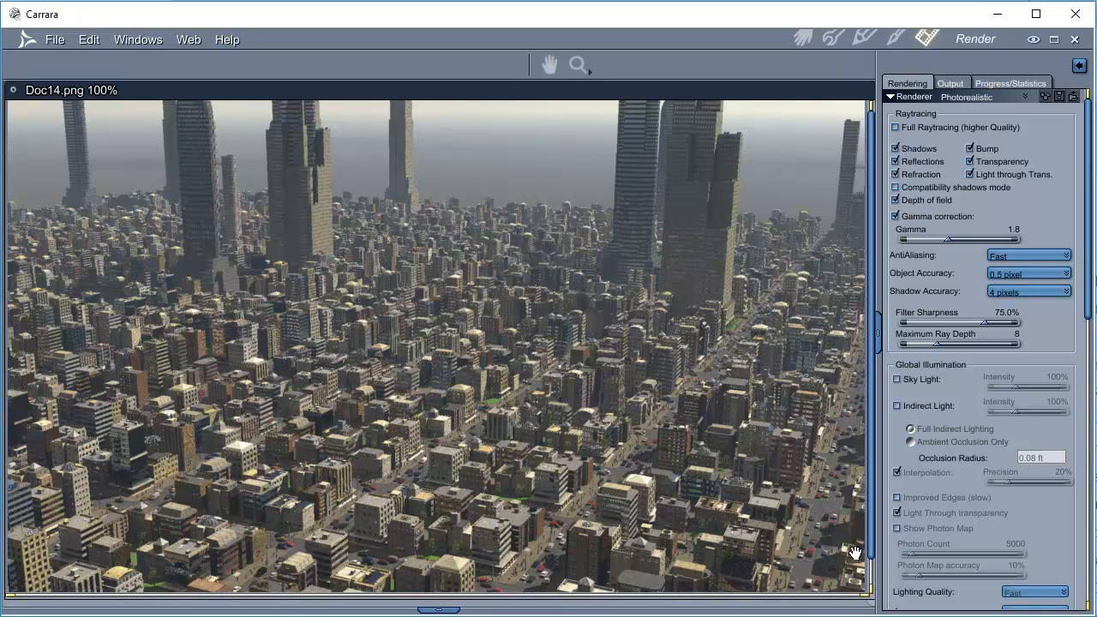
# Open the Block Replicator's model settings, shuffle its replicated objects and return to the assembled scene.
pyautogui.click(799, 41)
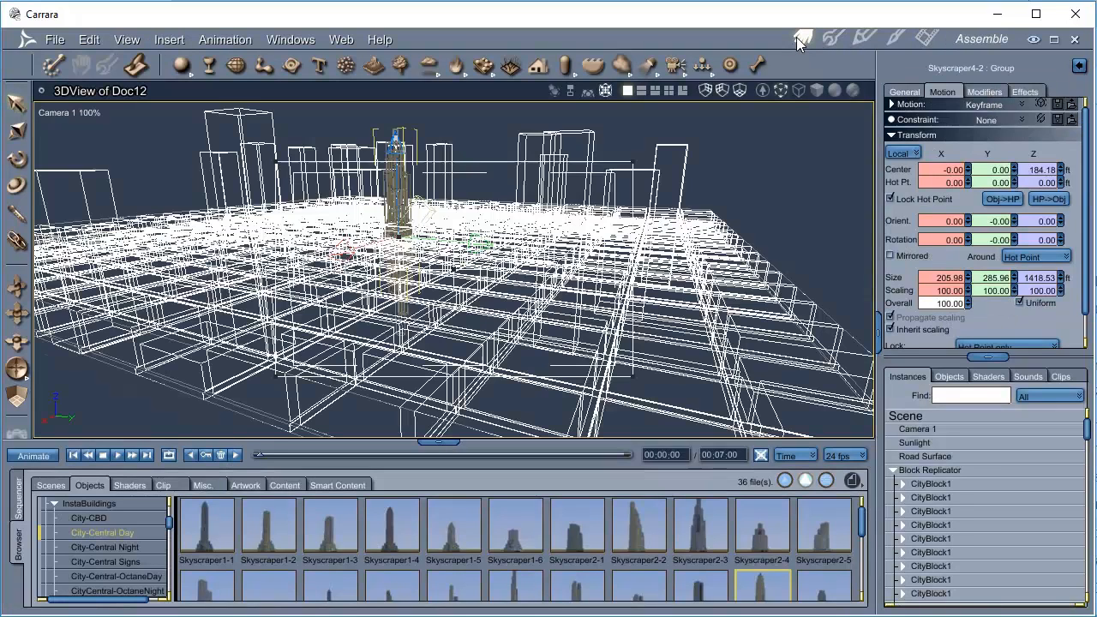
pyautogui.click(929, 469)
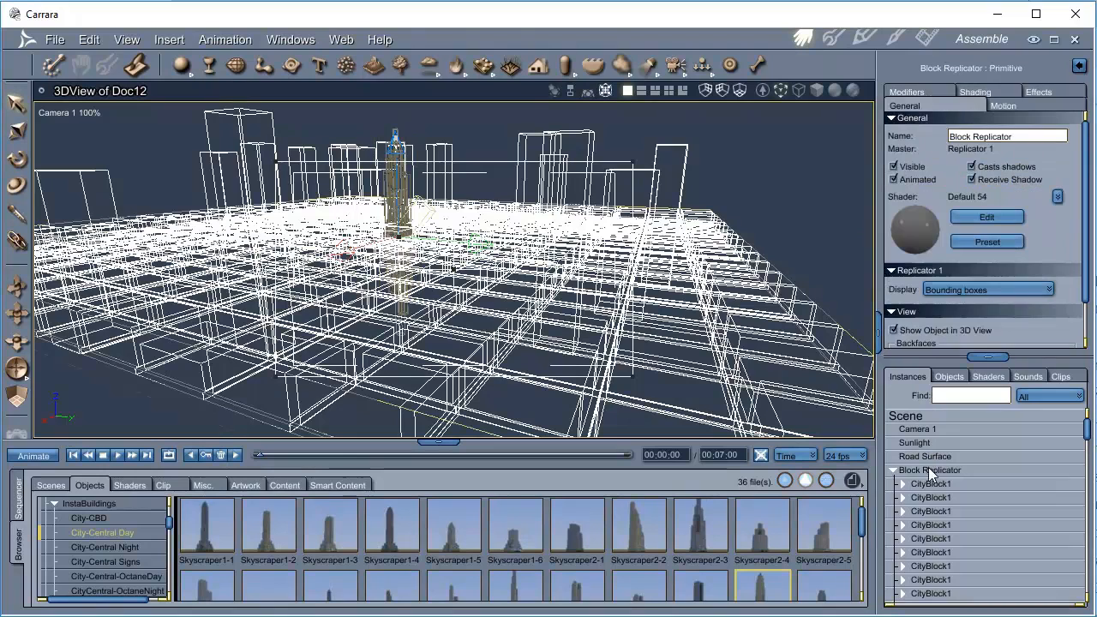
pyautogui.click(831, 39)
pyautogui.moveTo(438, 372); pyautogui.dragTo(438, 518)
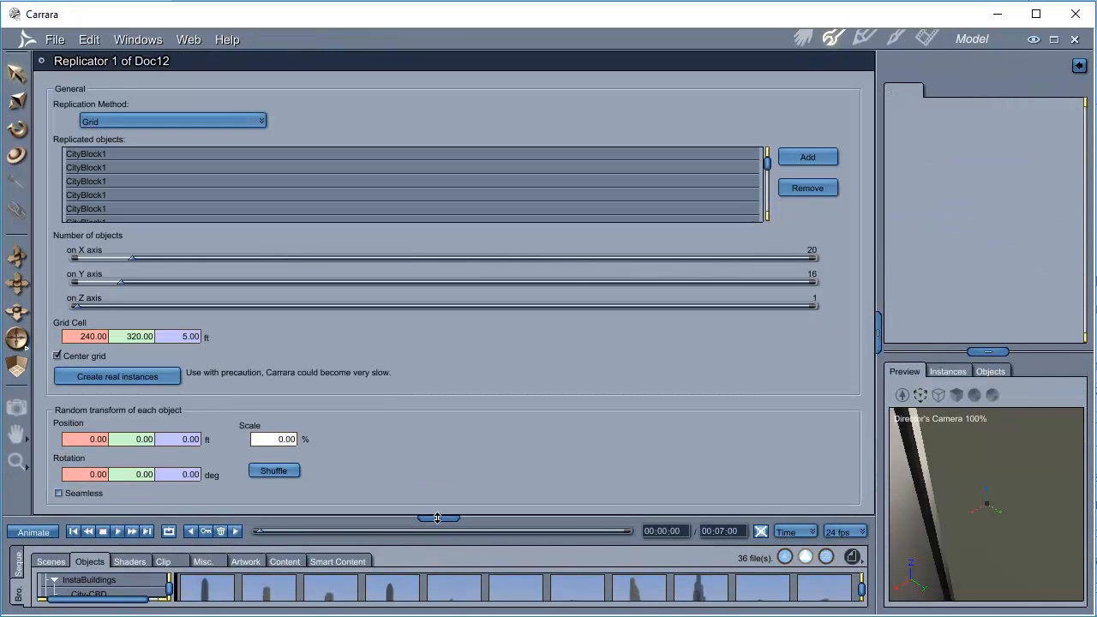
pyautogui.click(275, 472)
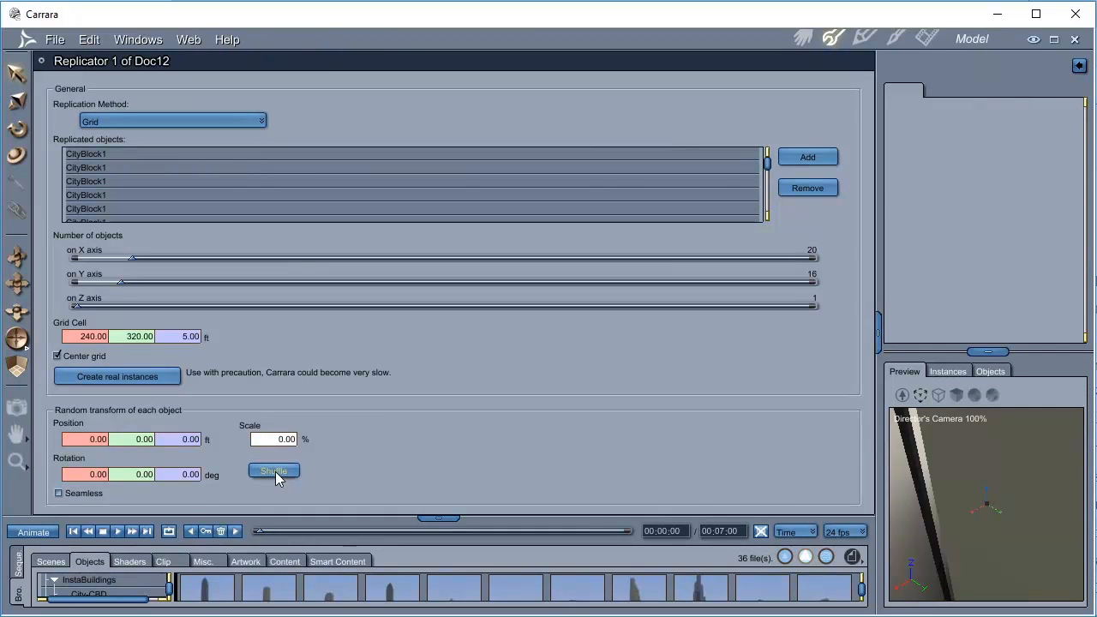
pyautogui.click(804, 43)
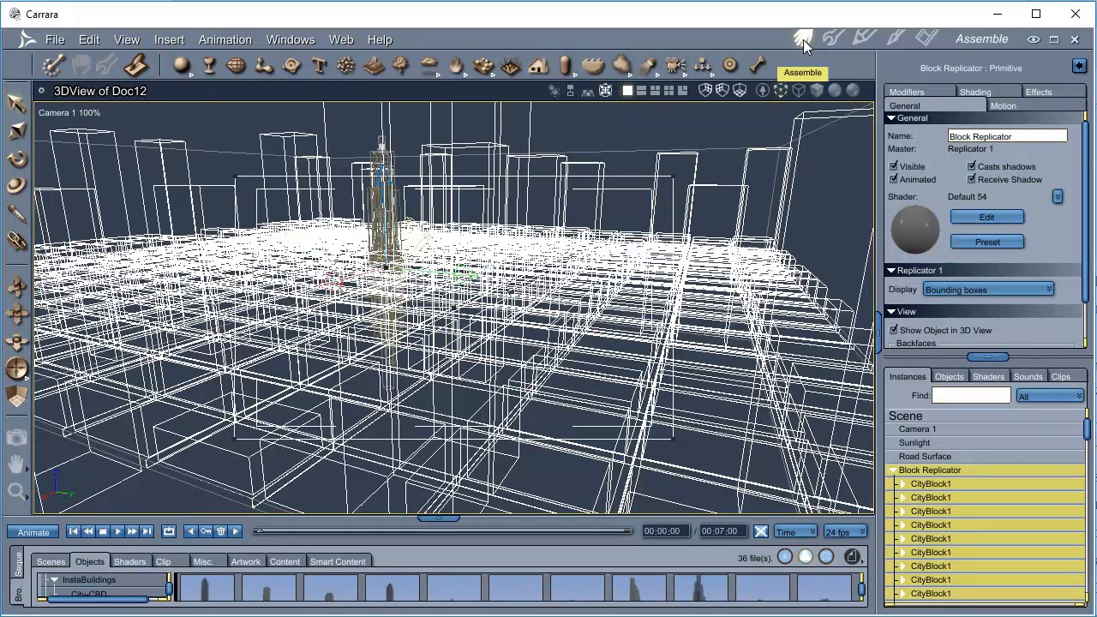